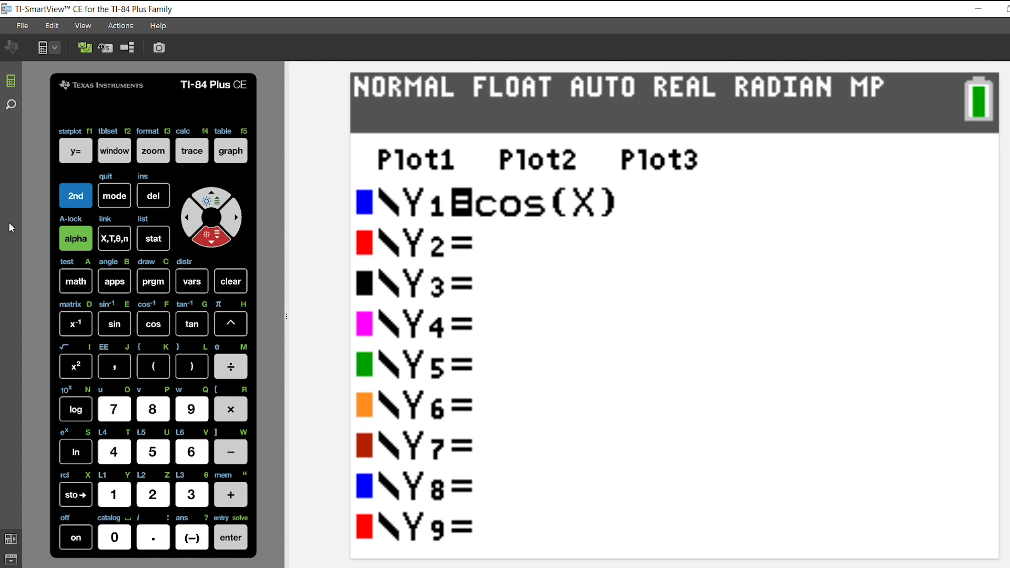
- Insert an empty fnInt( definite-integral template into Y2 from the FUNC menu
{"action": "left_click", "coordinate": [76, 242]}
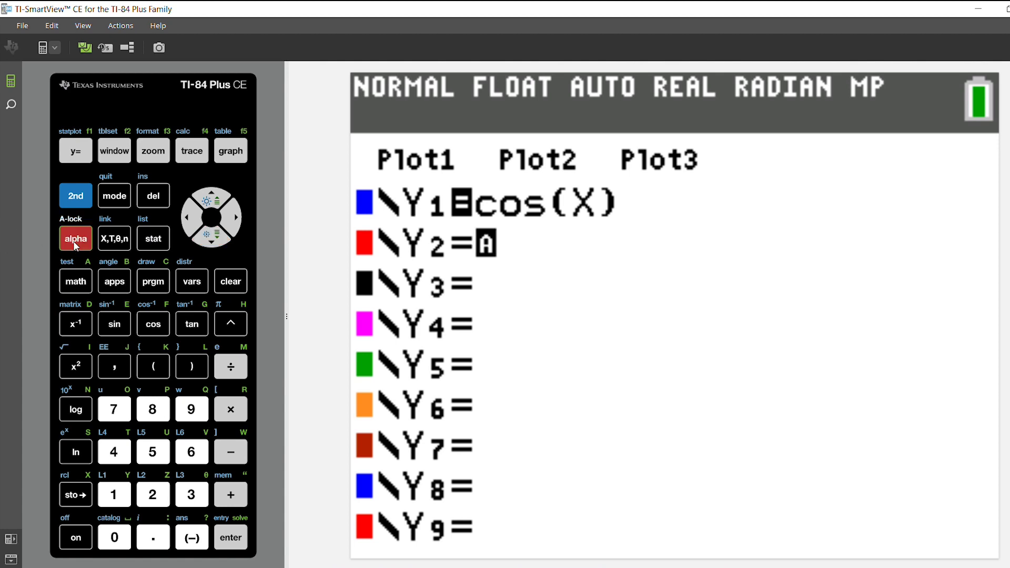
{"action": "left_click", "coordinate": [119, 155]}
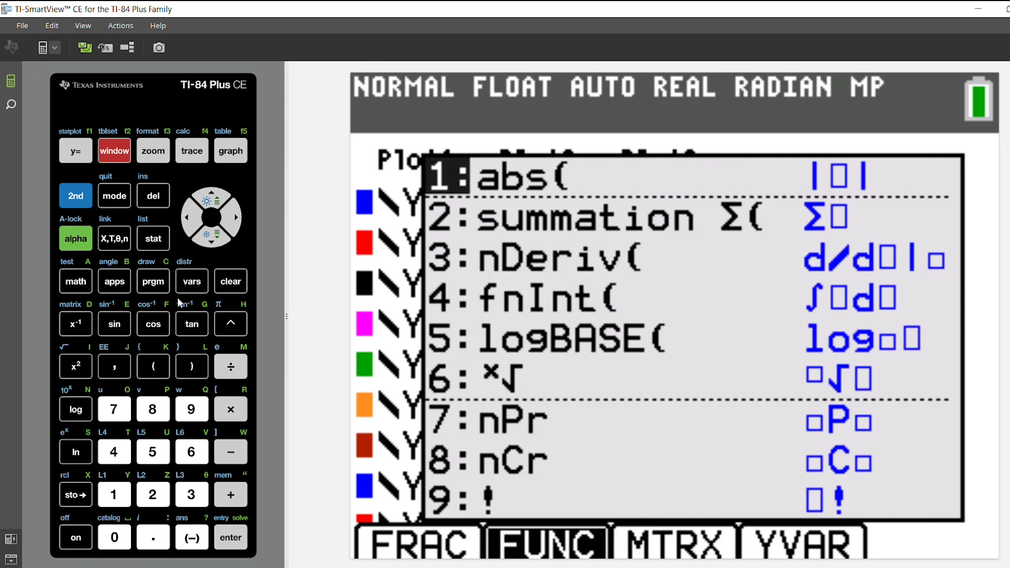
{"action": "left_click", "coordinate": [114, 452]}
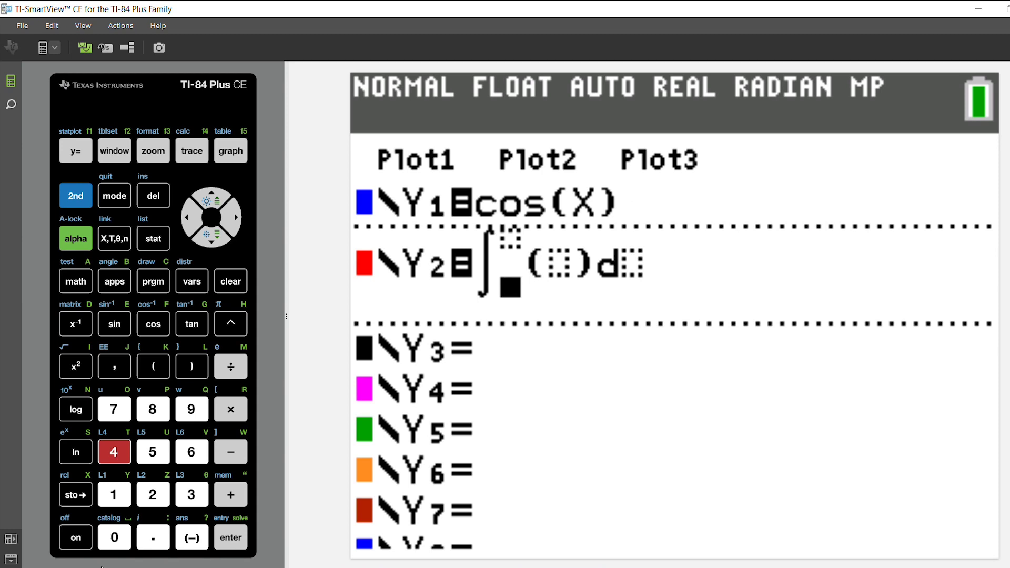
- Give the Y2 integral a lower limit of 0 and an upper limit of X
{"action": "left_click", "coordinate": [115, 538]}
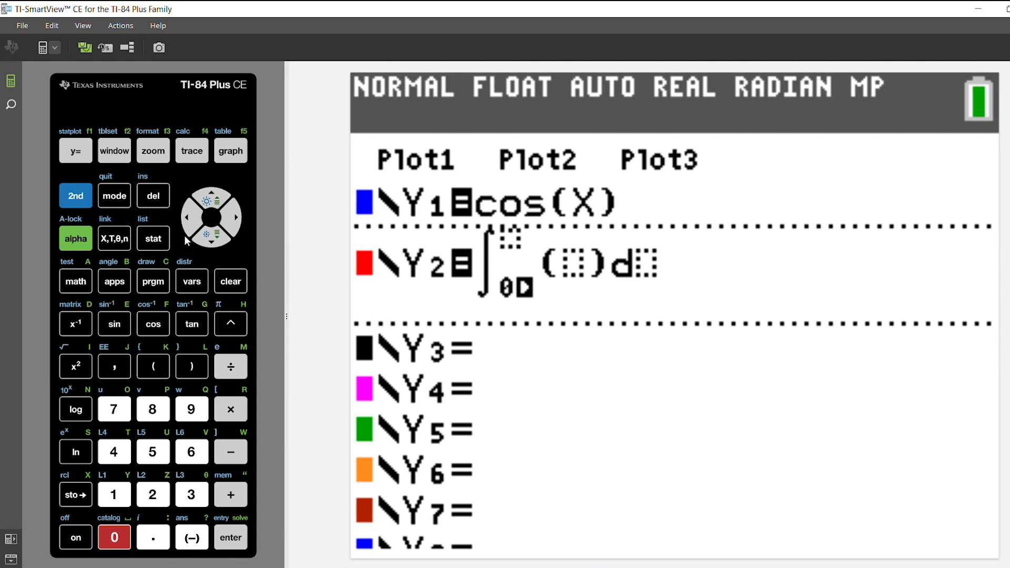
{"action": "left_click", "coordinate": [214, 196]}
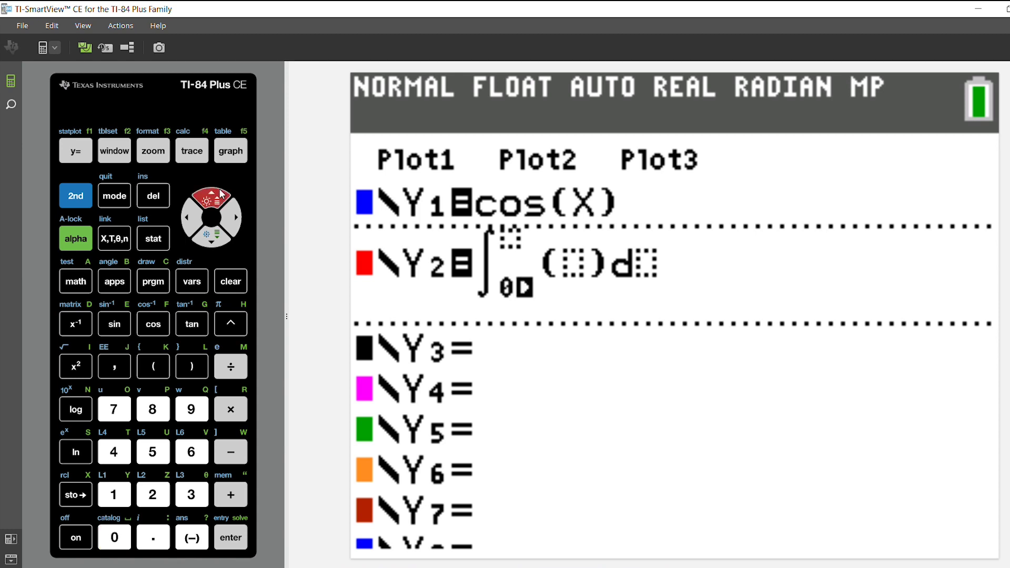
{"action": "left_click", "coordinate": [110, 241]}
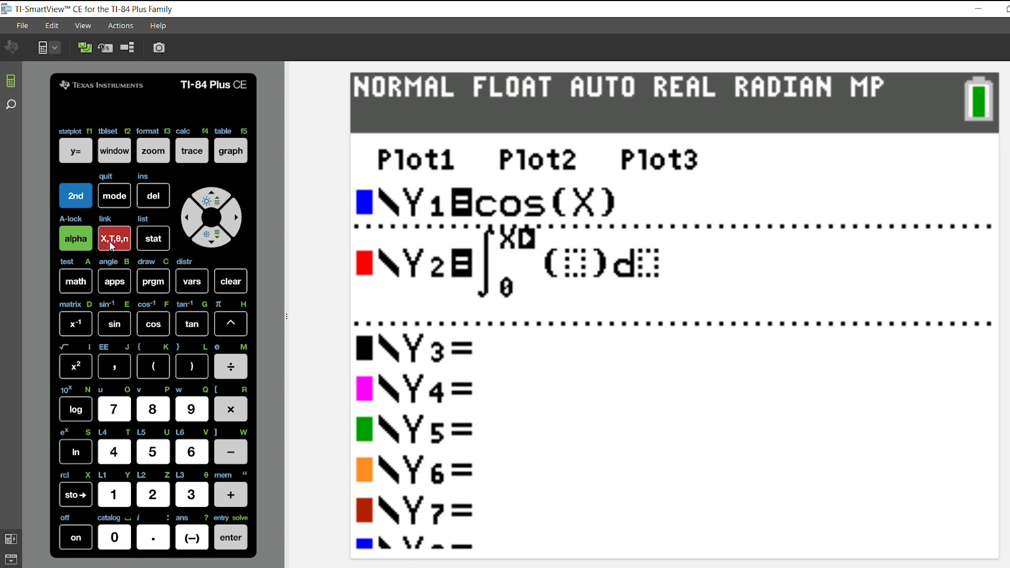
{"action": "left_click", "coordinate": [234, 225]}
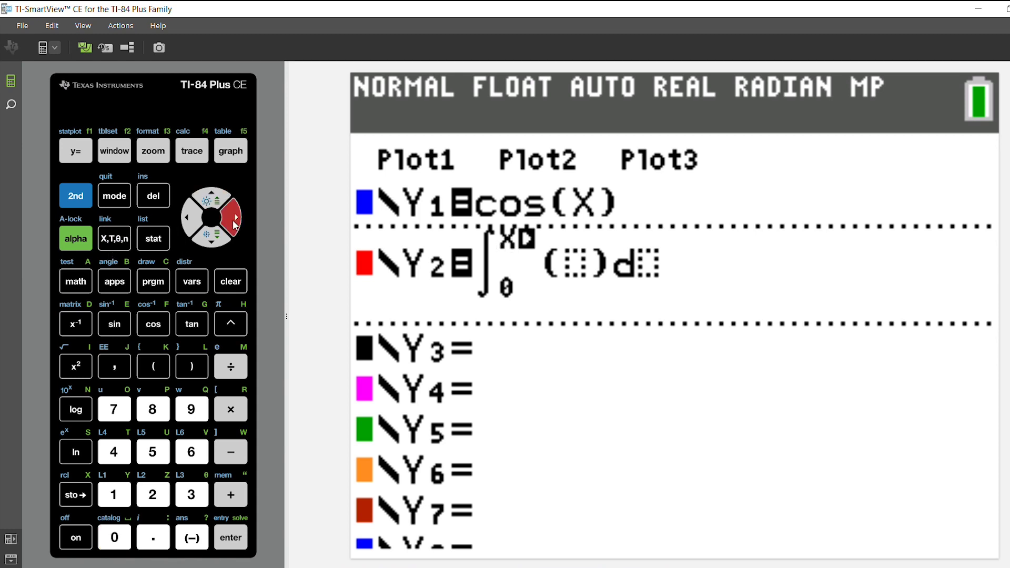
{"action": "left_click", "coordinate": [78, 244]}
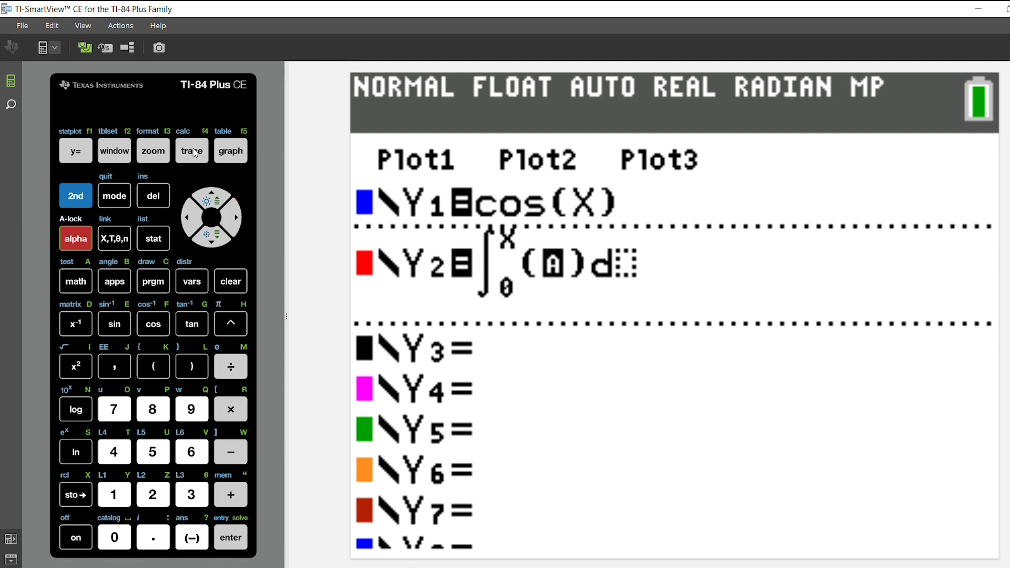
- Make Y1 the integrand with dX, then show the graph window settings
{"action": "left_click", "coordinate": [195, 152]}
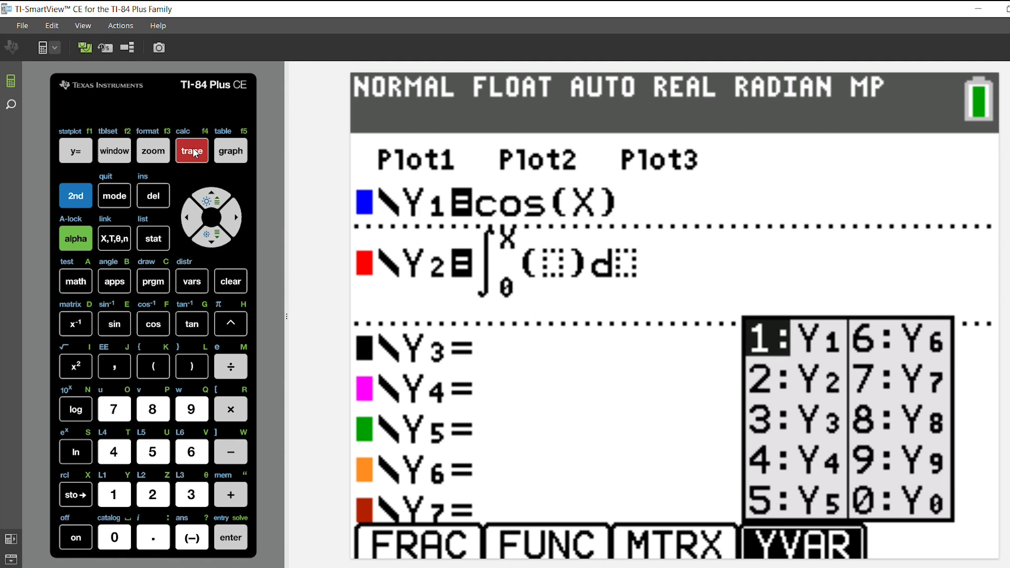
{"action": "key", "text": "Return"}
{"action": "key", "text": "Right"}
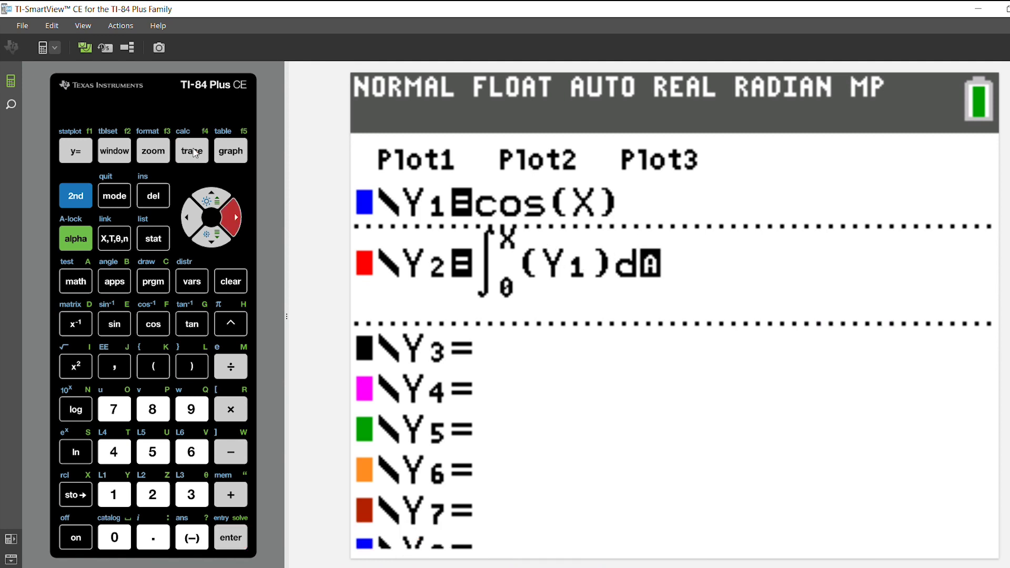
{"action": "left_click", "coordinate": [112, 239]}
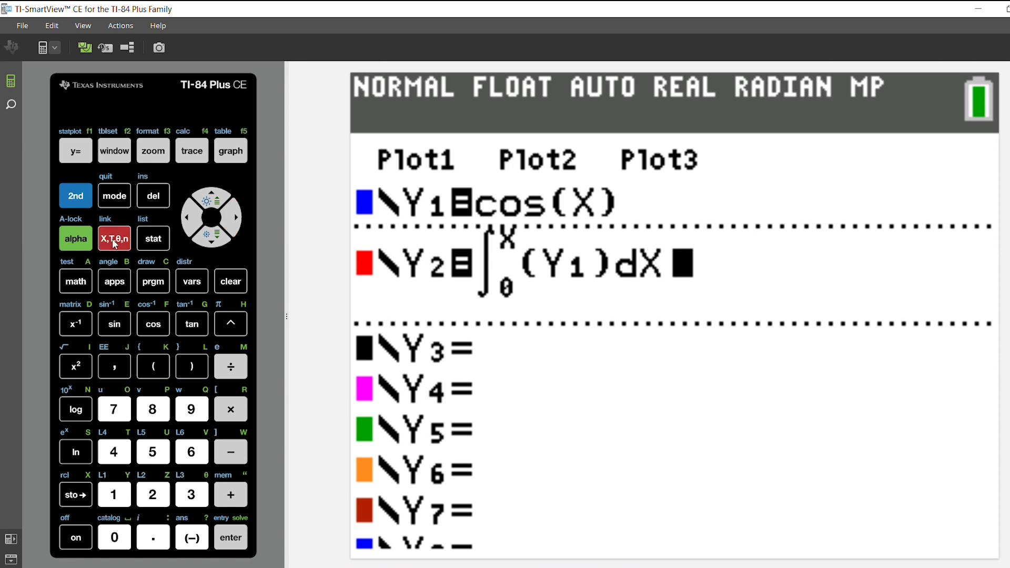
{"action": "left_click", "coordinate": [111, 155]}
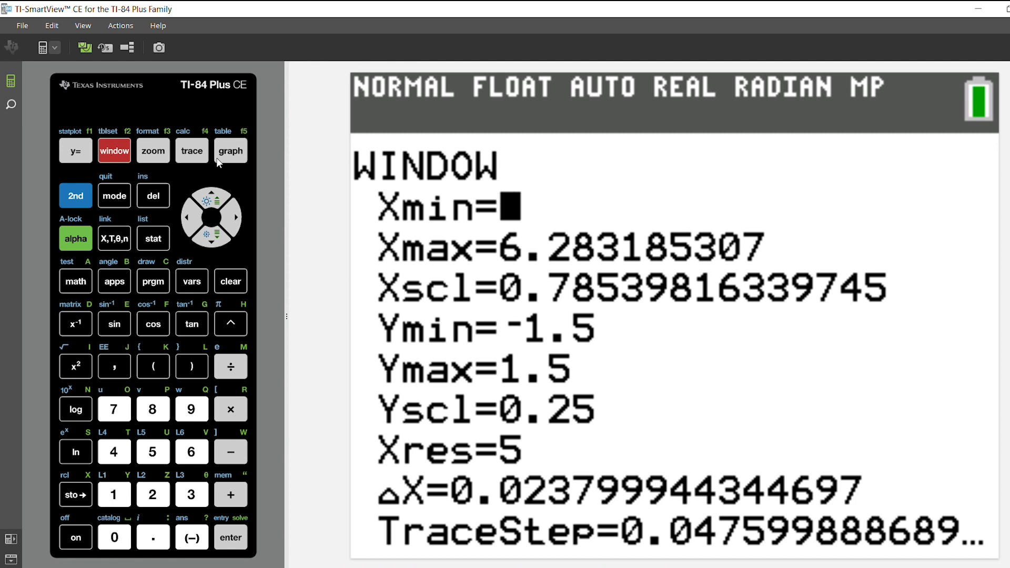
- Graph Y1 = cos(X) in blue and its integral Y2 in red
{"action": "left_click", "coordinate": [231, 151]}
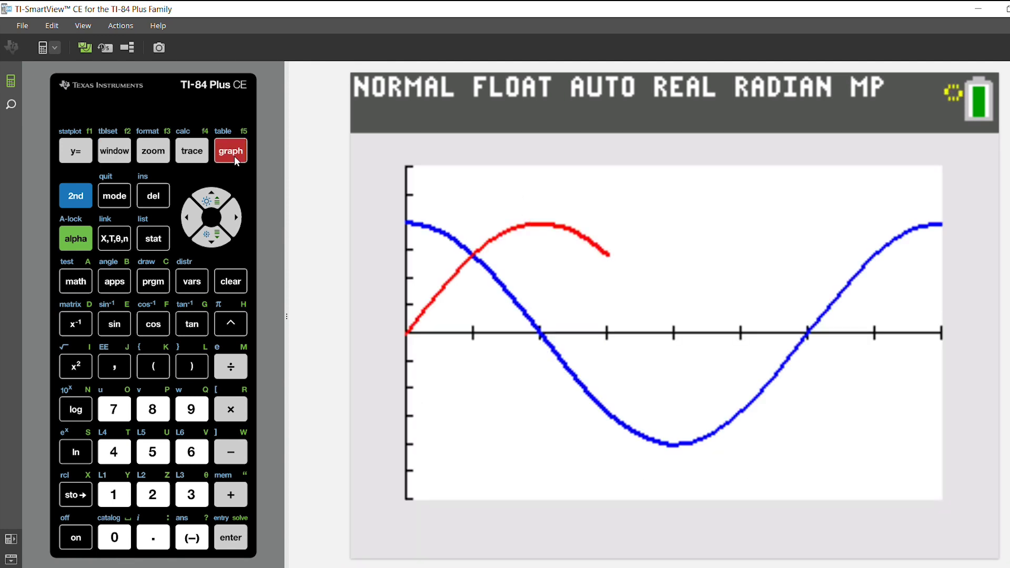